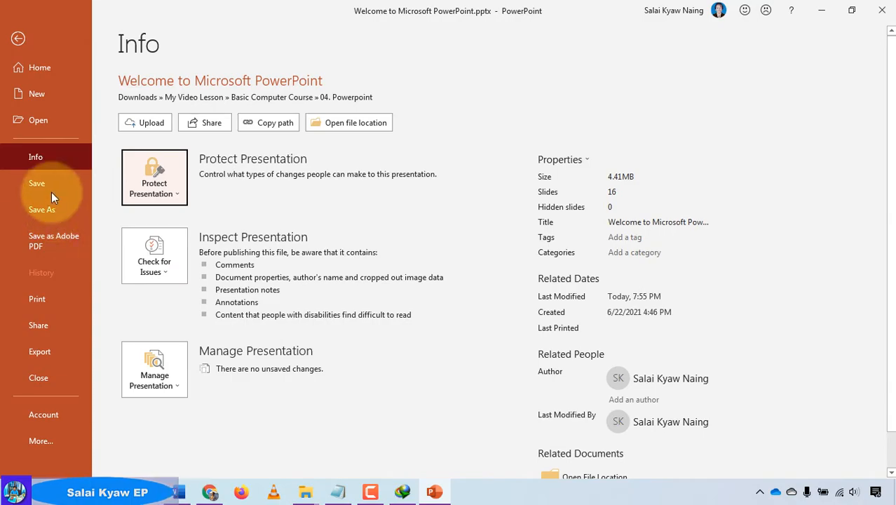
# - Close PowerPoint and reopen Welcome to Microsoft PowerPoint.pptx from the 04. Powerpoint folder
pyautogui.click(51, 191)
pyautogui.click(881, 11)
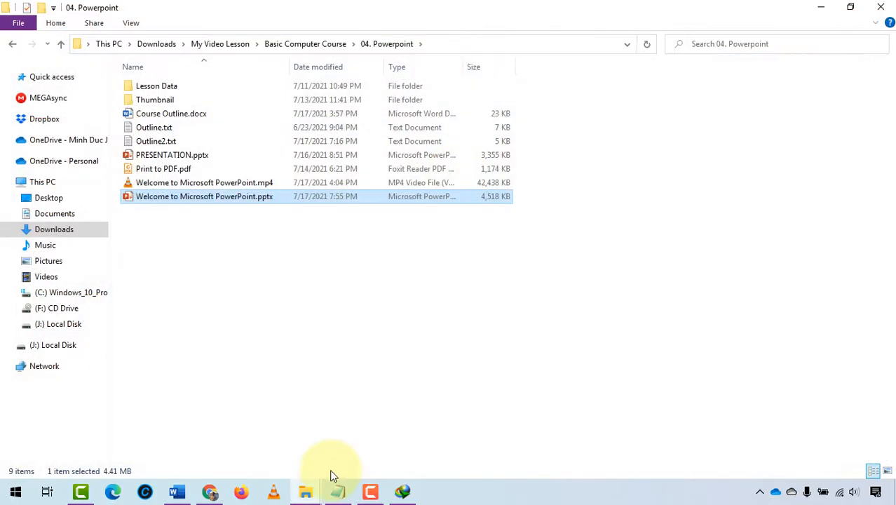
pyautogui.doubleClick(179, 196)
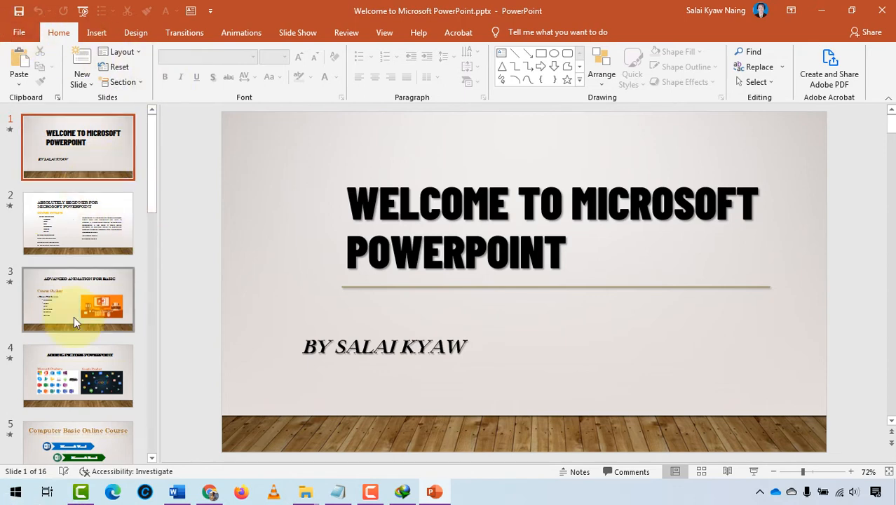
# - On the File > Info page, expand Protect Presentation to list its protection options
pyautogui.click(19, 32)
pyautogui.click(48, 157)
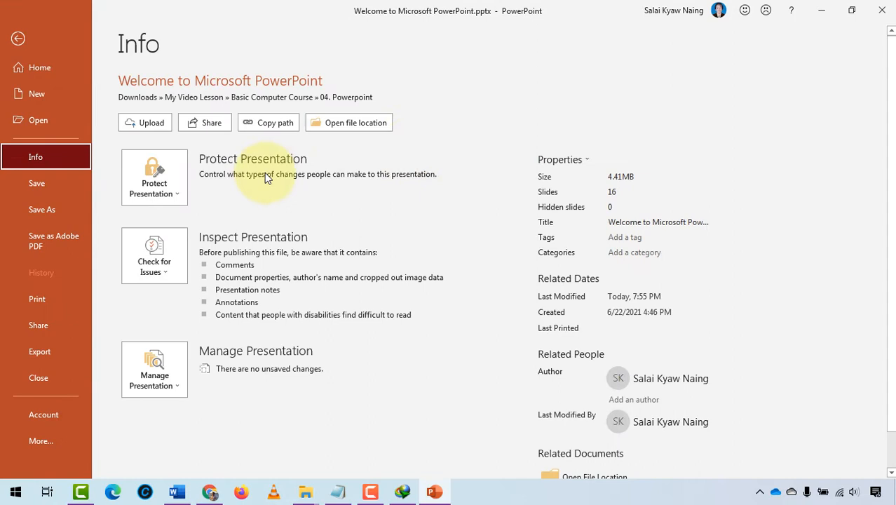
pyautogui.click(164, 178)
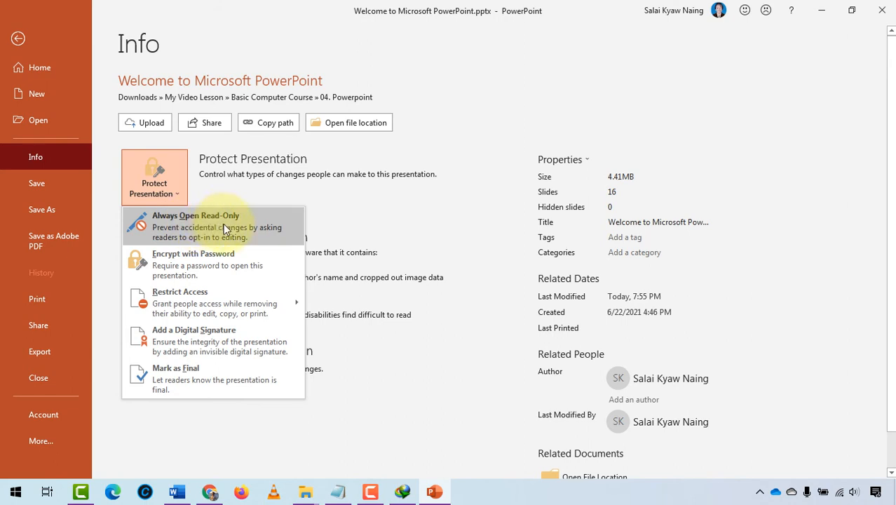
pyautogui.moveTo(259, 301)
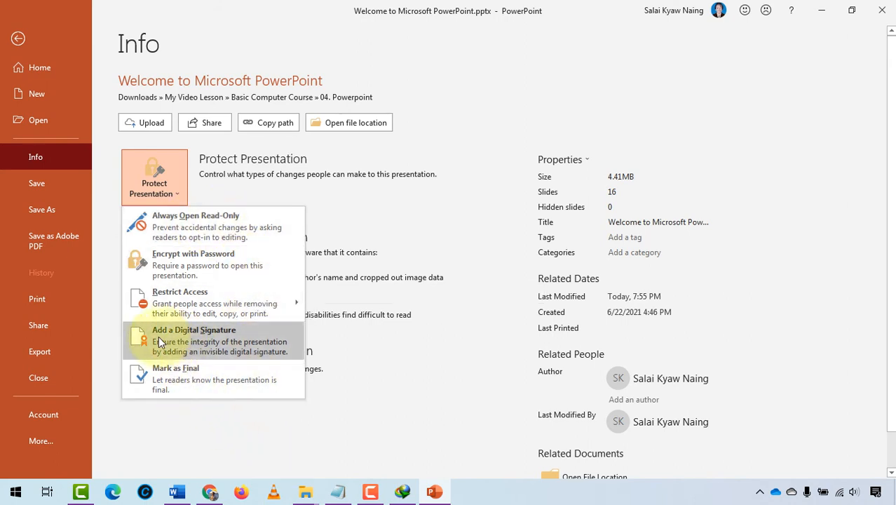
pyautogui.click(197, 343)
pyautogui.click(624, 255)
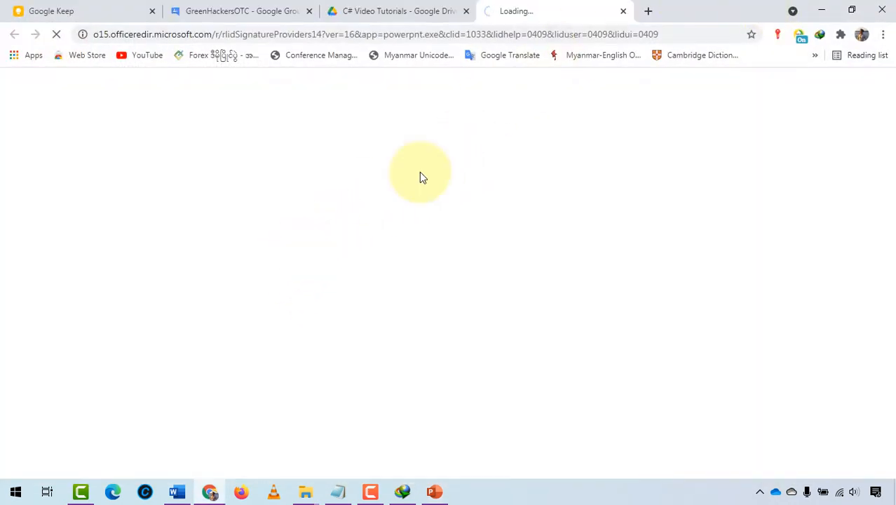
pyautogui.click(623, 11)
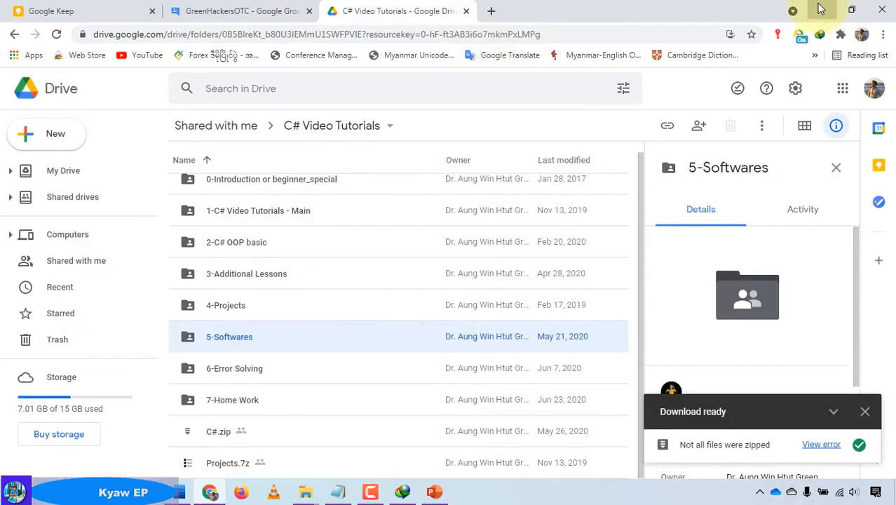
pyautogui.click(821, 10)
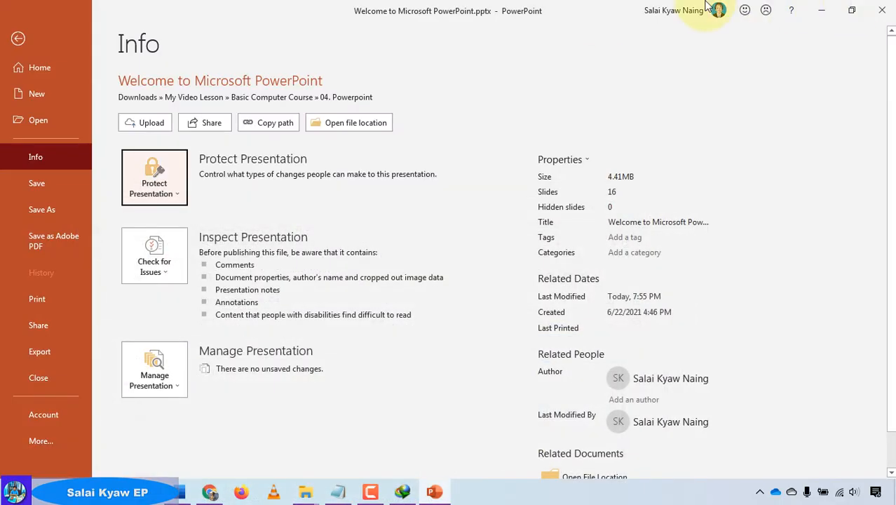
# - Cancel the Encrypt with Password prompt, leaving the file unencrypted, and go to Save As
pyautogui.click(178, 168)
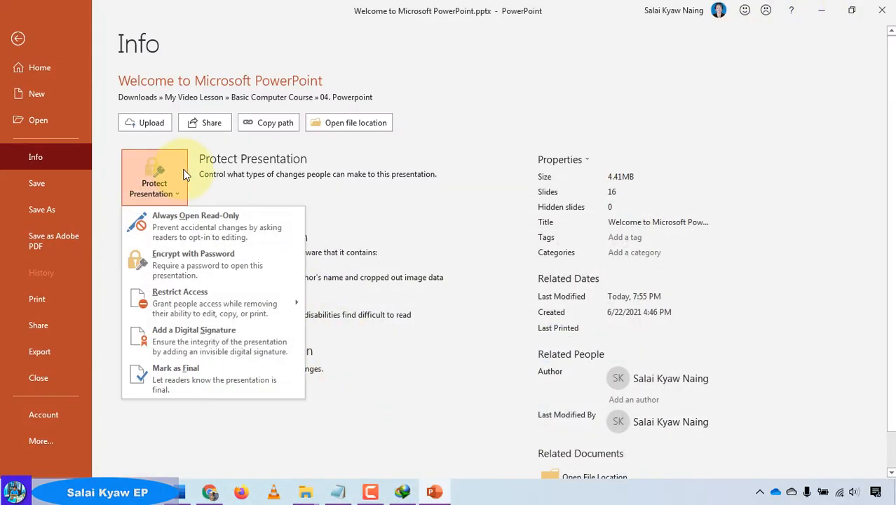
pyautogui.click(225, 266)
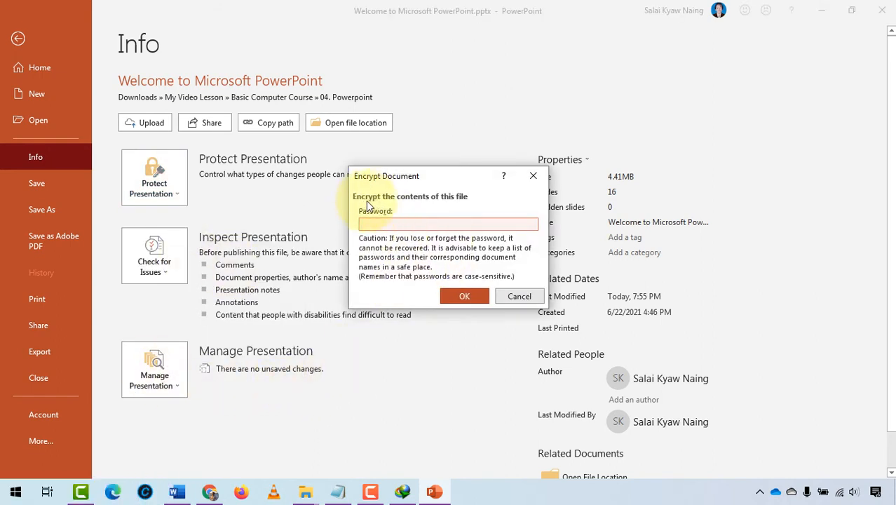
pyautogui.click(518, 294)
pyautogui.click(63, 209)
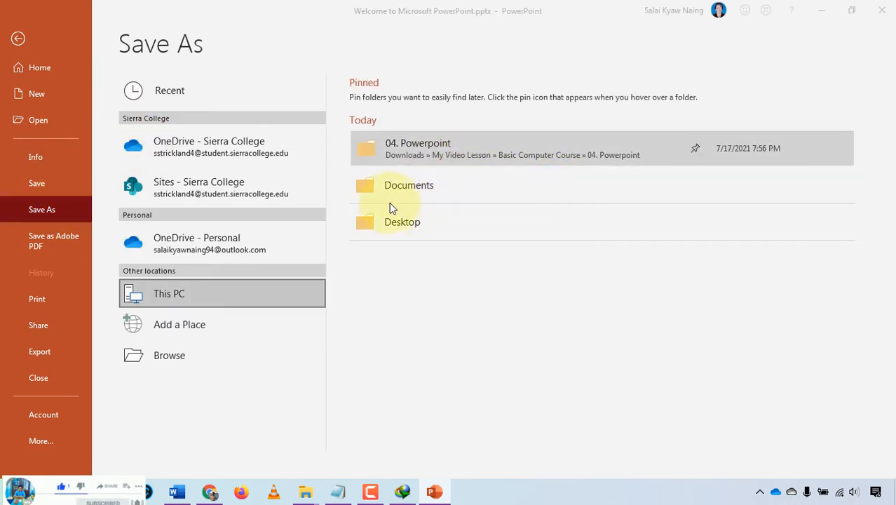
# - Open the Save As dialog in 04. Powerpoint, close Save Options unchanged, and reopen Tools
pyautogui.click(389, 191)
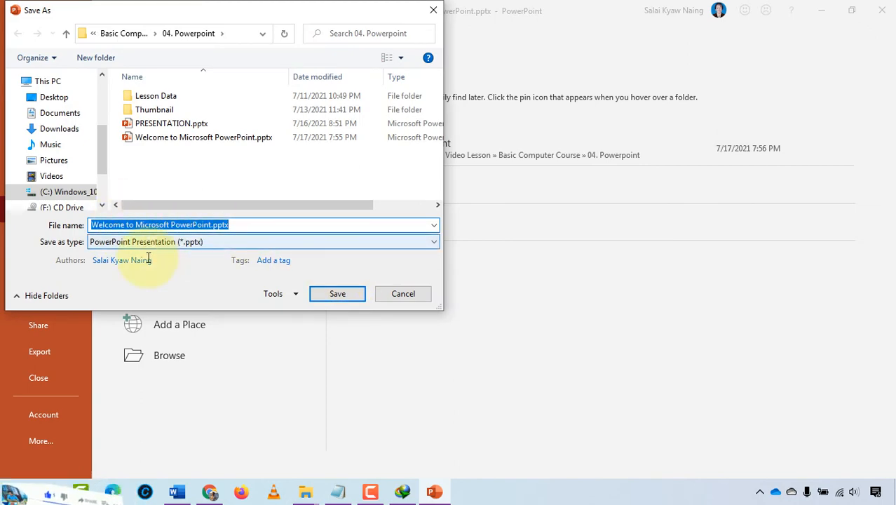
pyautogui.click(286, 295)
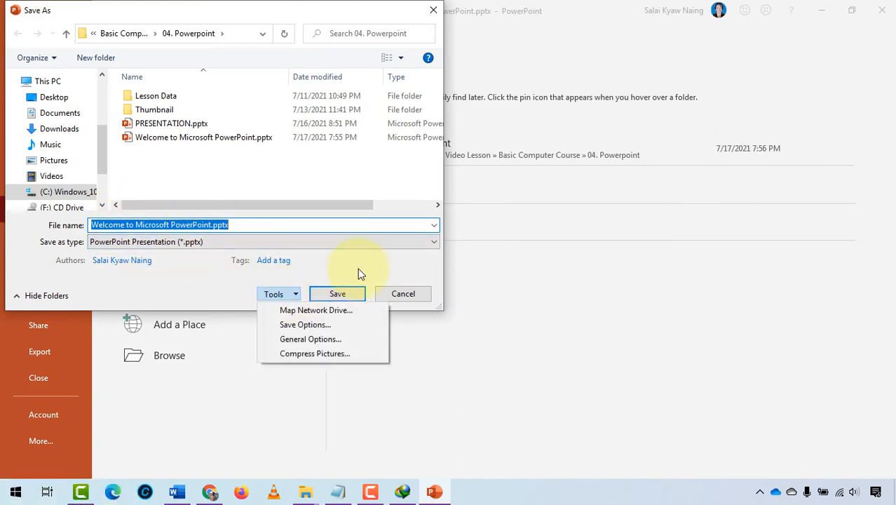
pyautogui.click(331, 326)
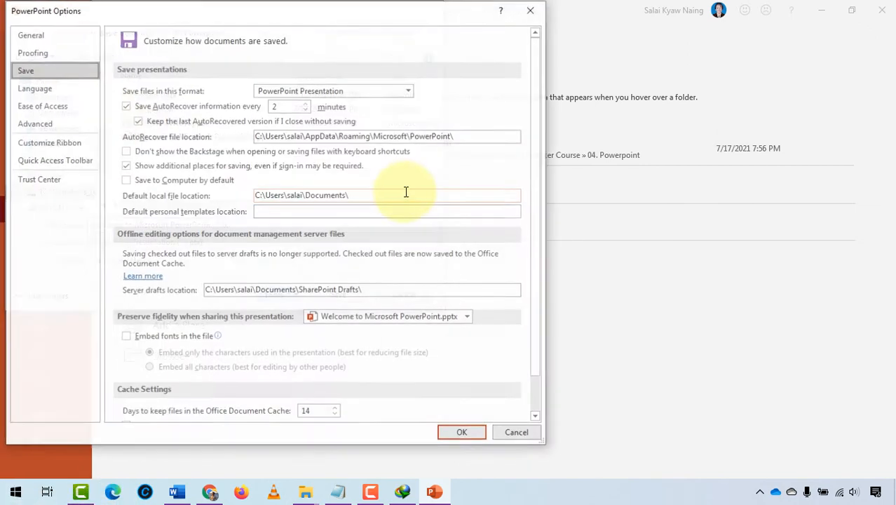
pyautogui.click(517, 432)
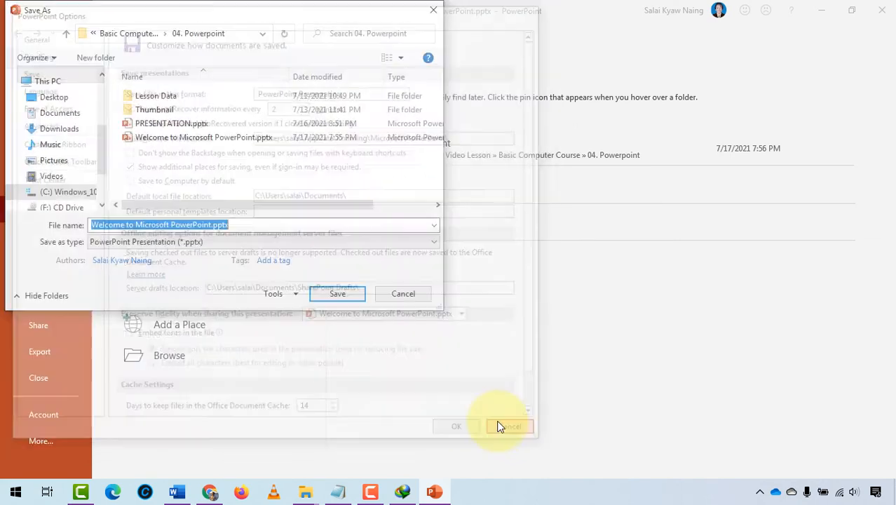
pyautogui.click(279, 294)
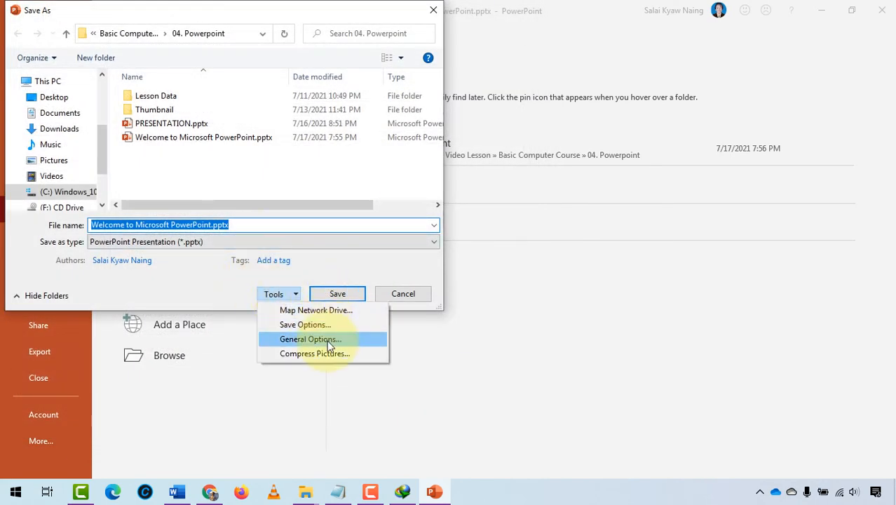
# - In General Options, enter a password to open and a password to modify
pyautogui.click(310, 338)
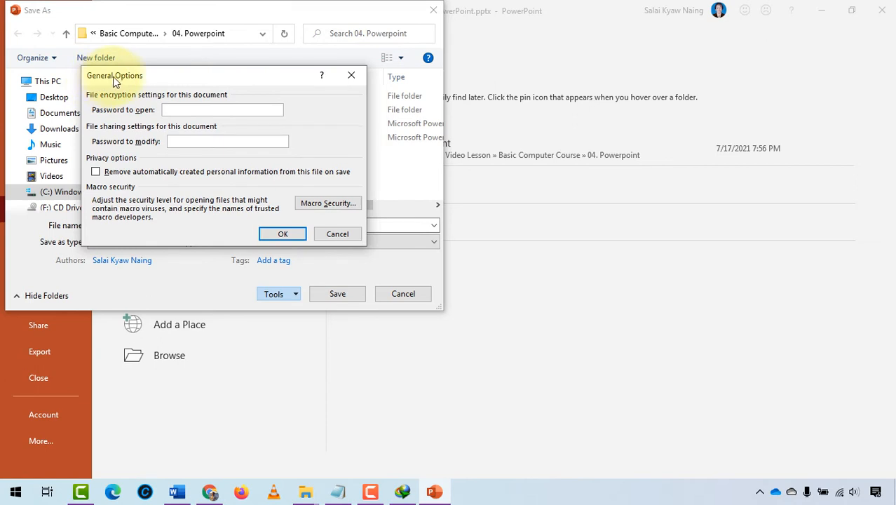
pyautogui.moveTo(114, 78); pyautogui.dragTo(161, 79)
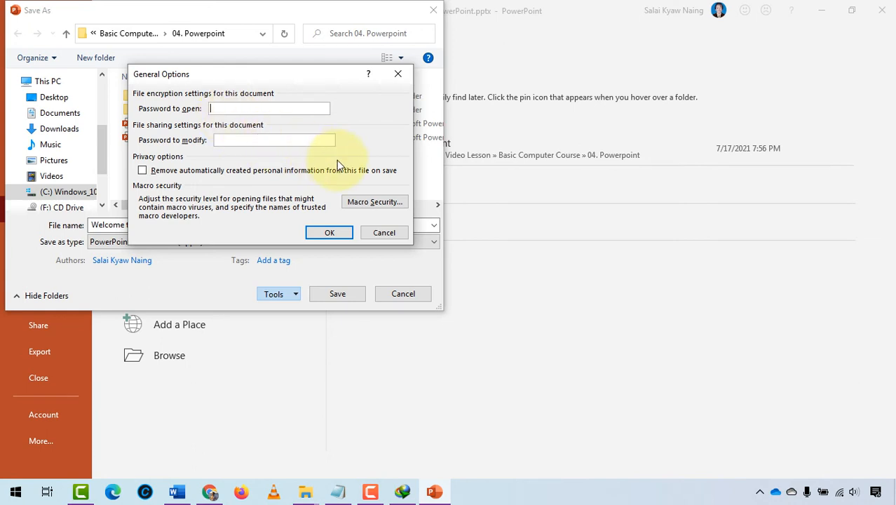
pyautogui.write('1')
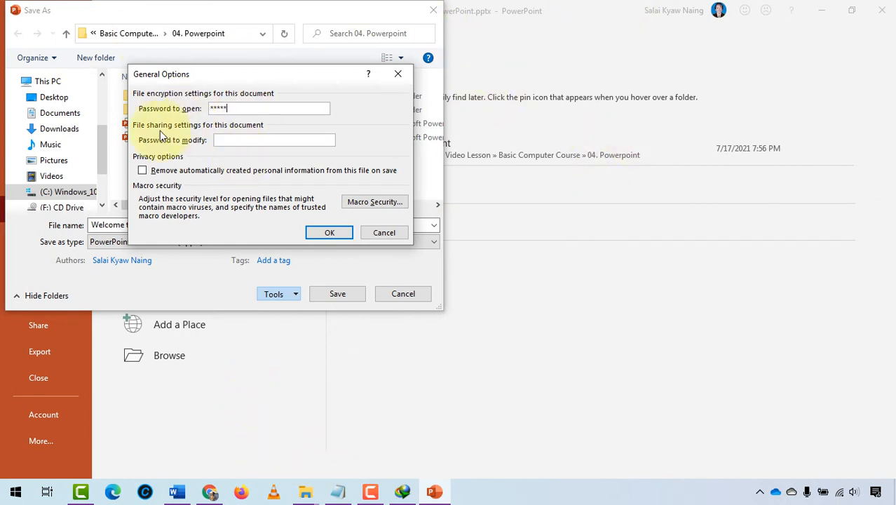
pyautogui.click(236, 141)
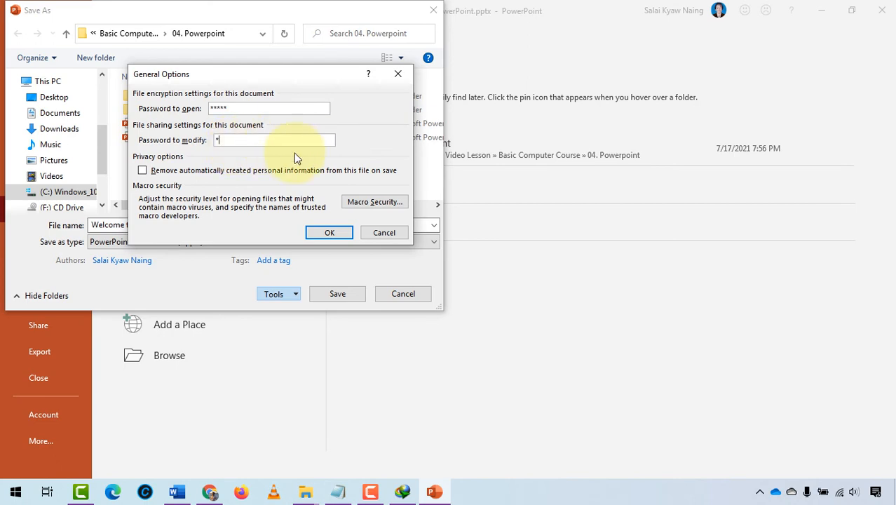
pyautogui.press('BackSpace')
pyautogui.write('*****')
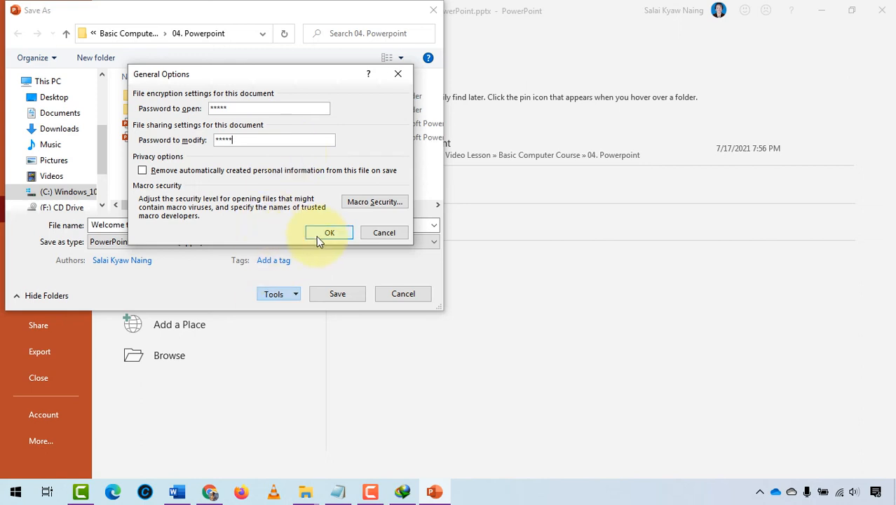
pyautogui.click(327, 234)
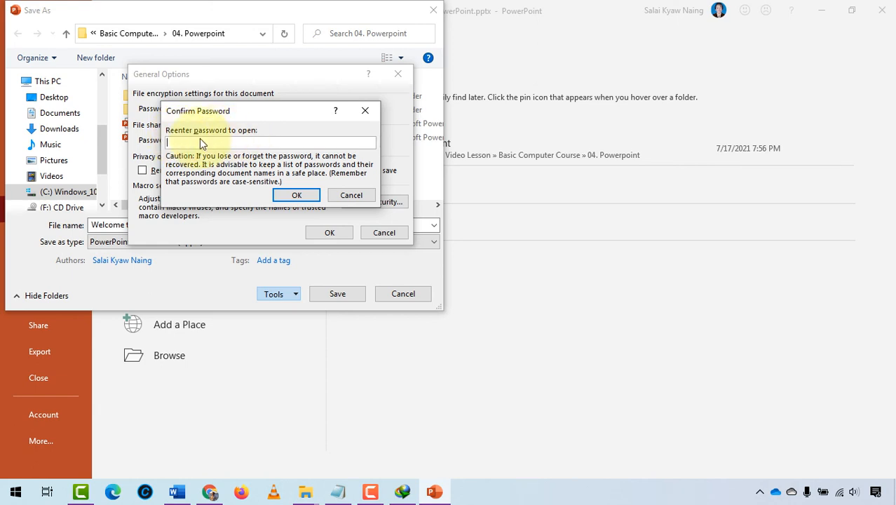
# - Confirm both passwords and save, replacing the existing Welcome to Microsoft PowerPoint.pptx
pyautogui.write('1234')
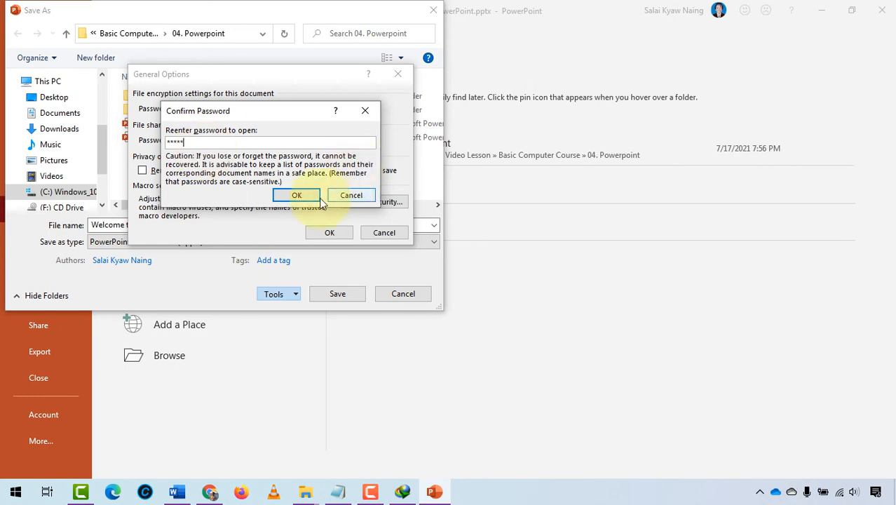
pyautogui.click(294, 195)
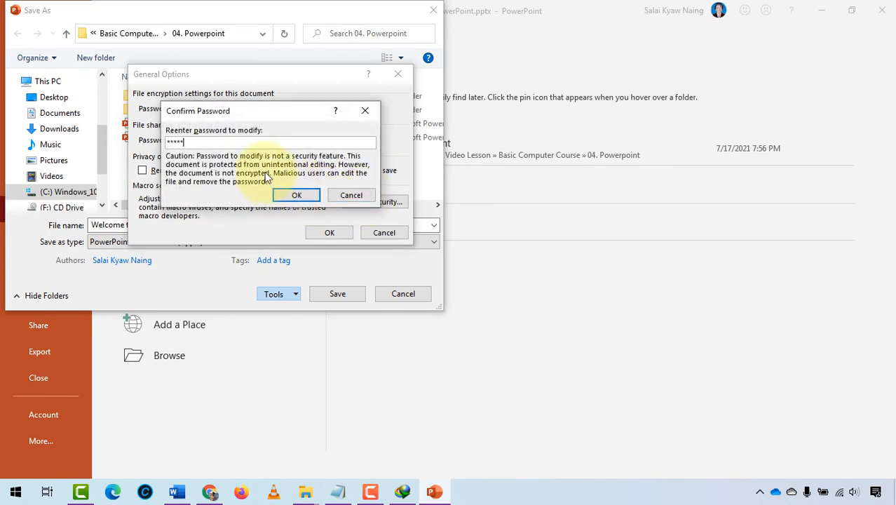
pyautogui.click(296, 196)
pyautogui.press('Return')
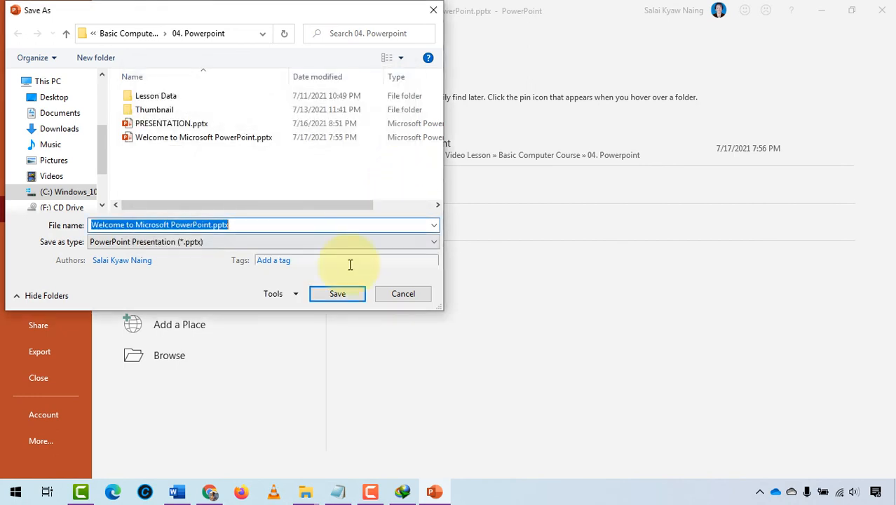
pyautogui.click(339, 296)
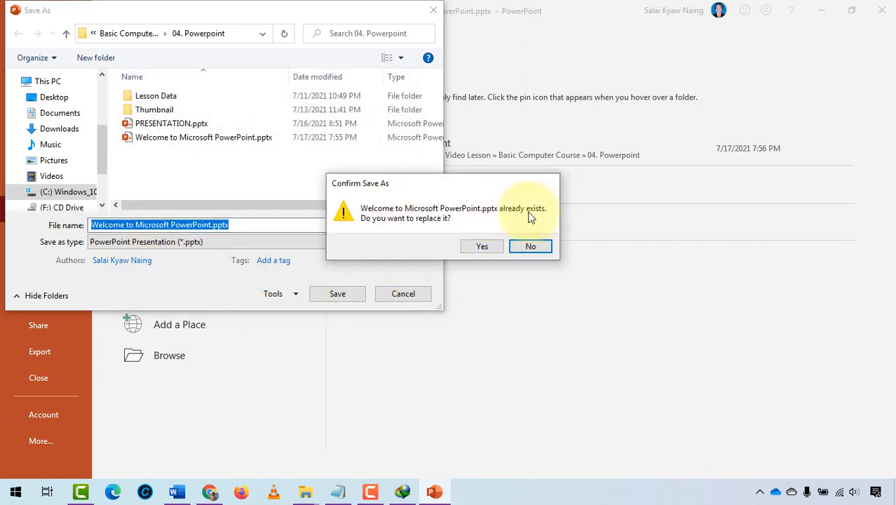
pyautogui.click(482, 246)
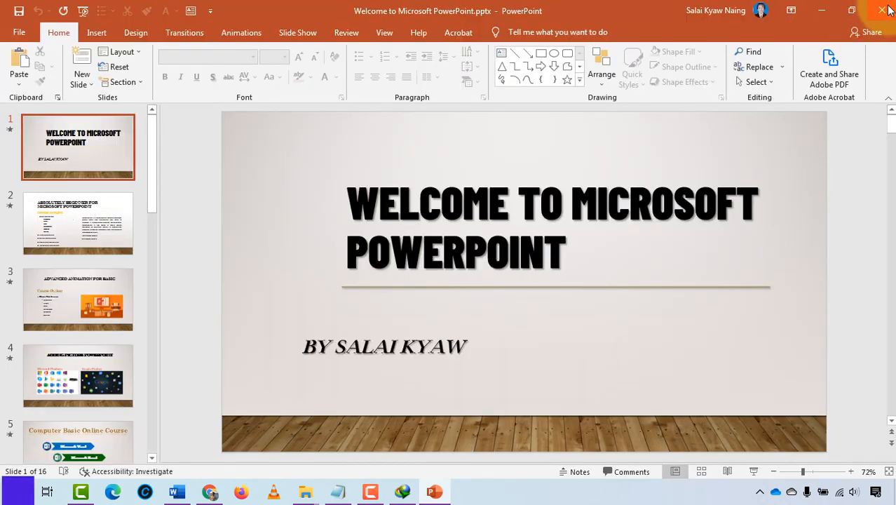
# - Reopen the presentation, enter the open password, and choose Read Only
pyautogui.click(882, 11)
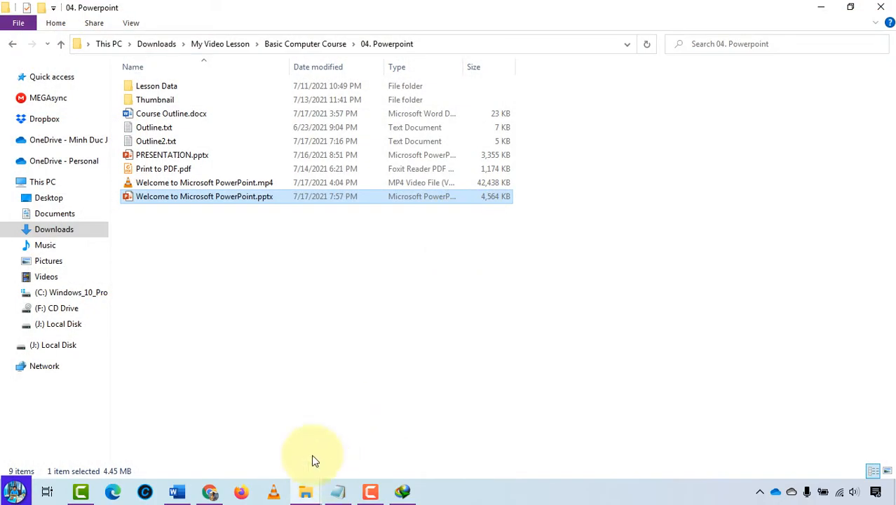
pyautogui.doubleClick(154, 199)
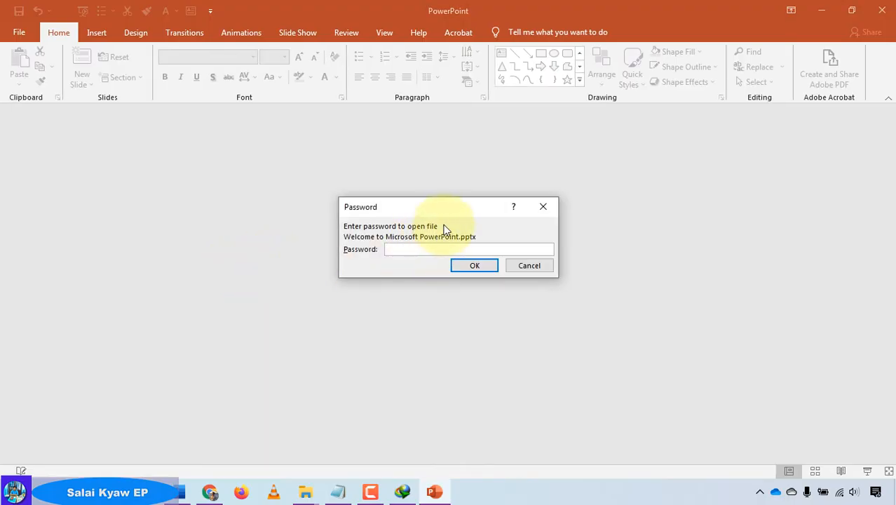
pyautogui.write('*****')
pyautogui.click(475, 268)
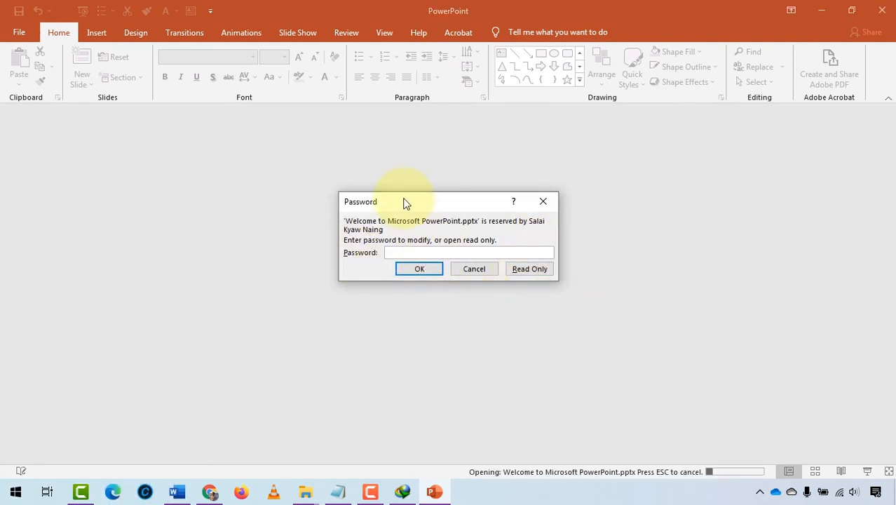
pyautogui.moveTo(403, 203); pyautogui.dragTo(211, 223)
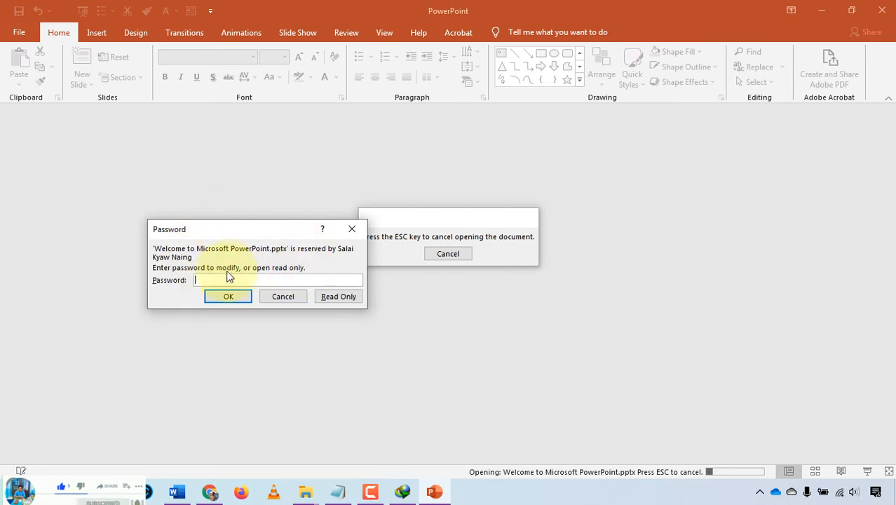
pyautogui.click(349, 298)
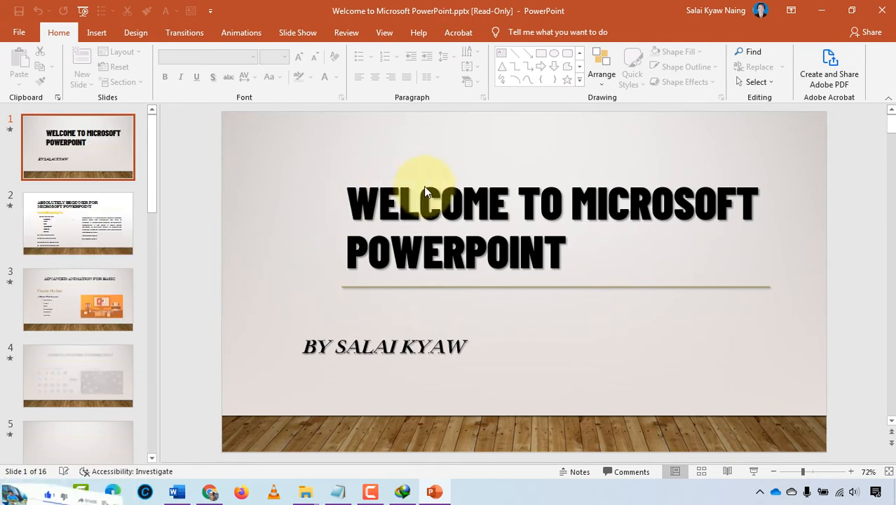
# - Test editing the title and slide 2 outline, see Save unavailable under File, then close
pyautogui.click(442, 196)
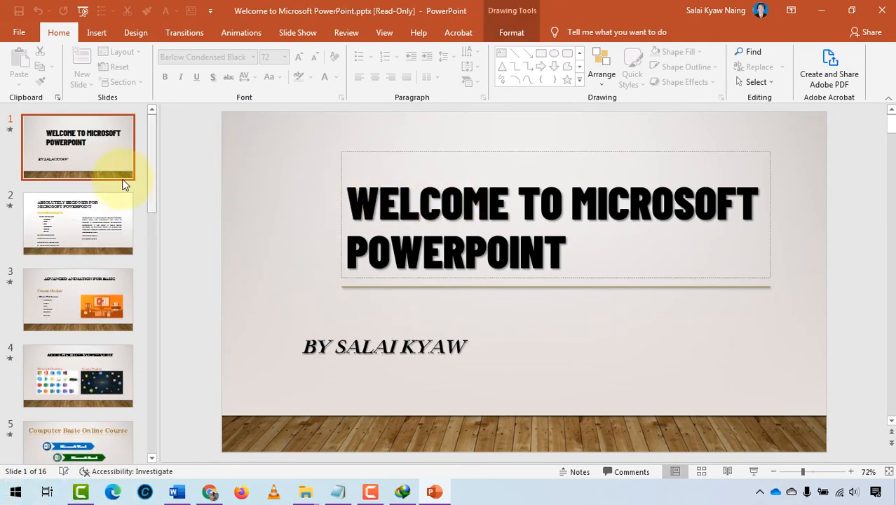
pyautogui.click(106, 207)
pyautogui.click(359, 257)
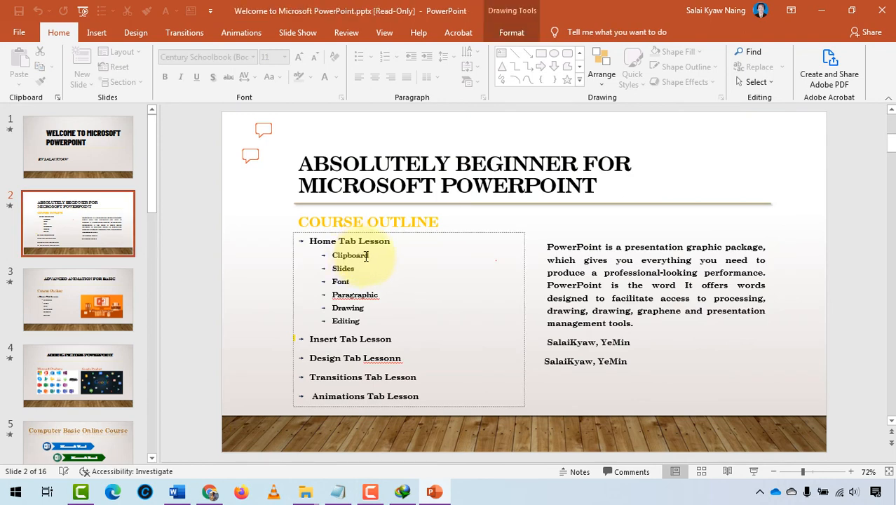
pyautogui.click(190, 187)
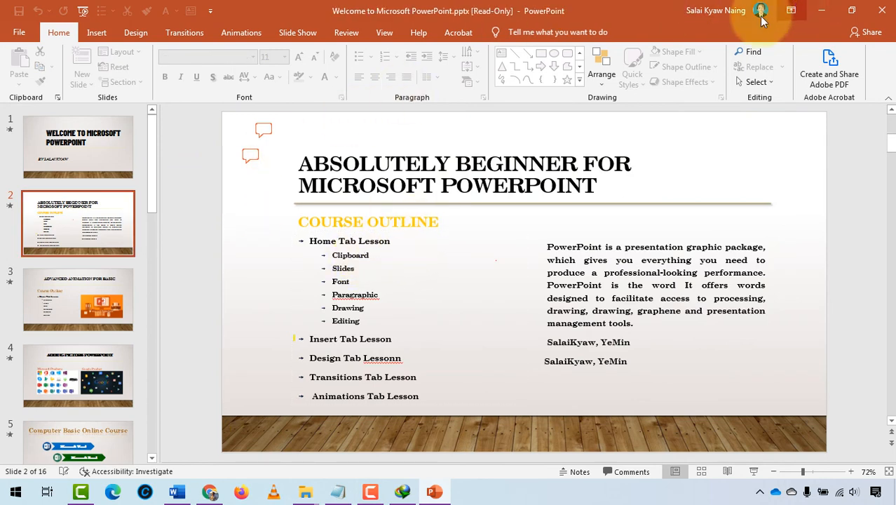
pyautogui.click(19, 33)
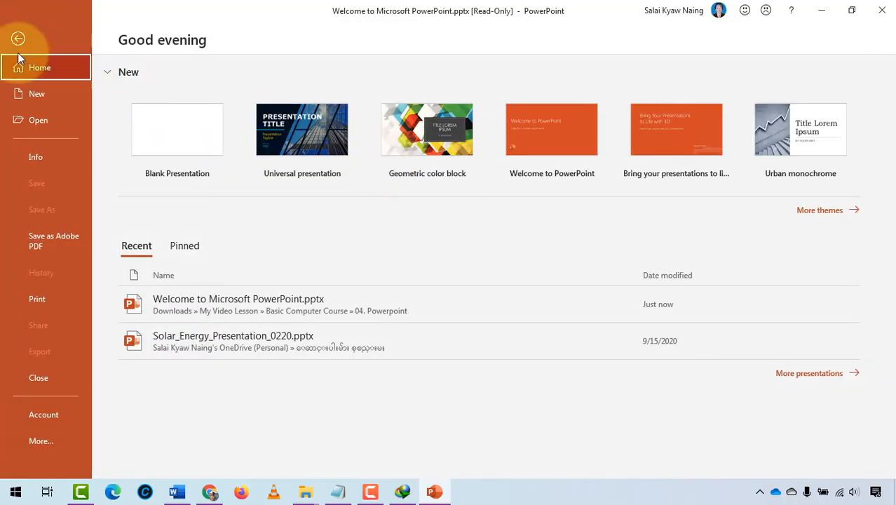
pyautogui.click(18, 39)
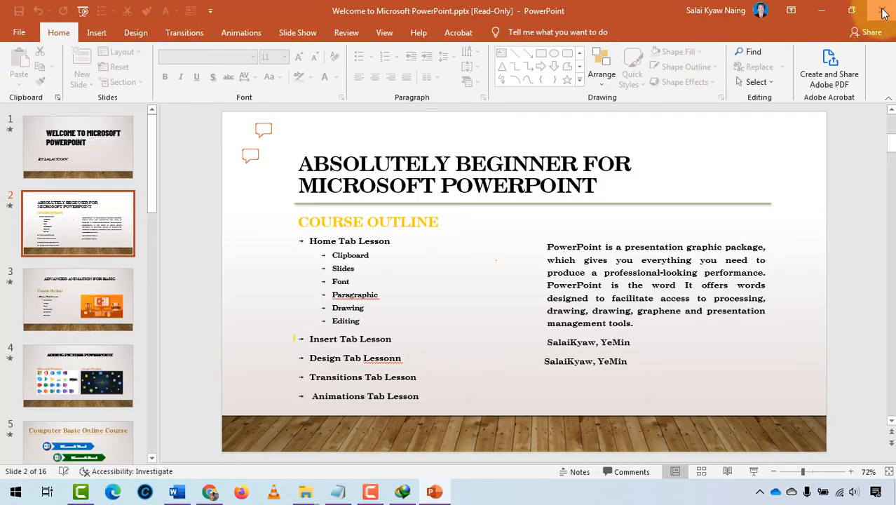
pyautogui.click(883, 11)
# - Reopen the presentation, entering the open password and then the modify password
pyautogui.doubleClick(184, 197)
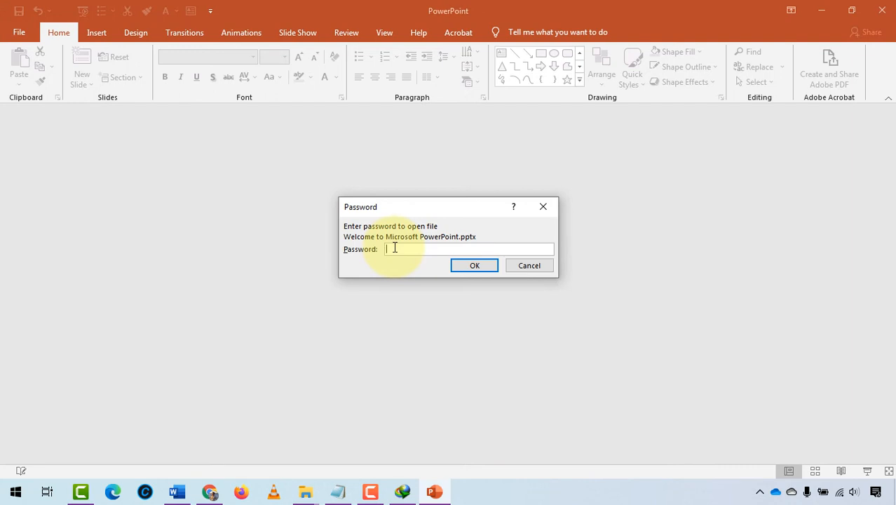
pyautogui.write('*****')
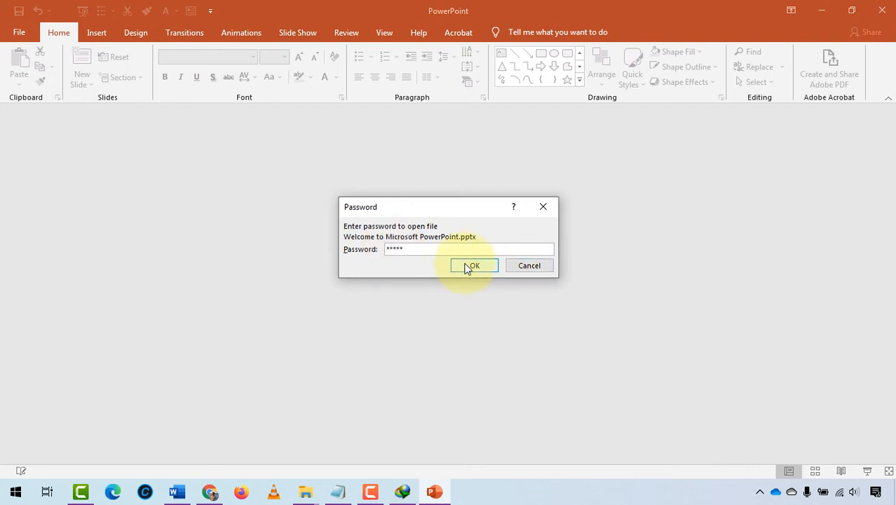
pyautogui.click(467, 267)
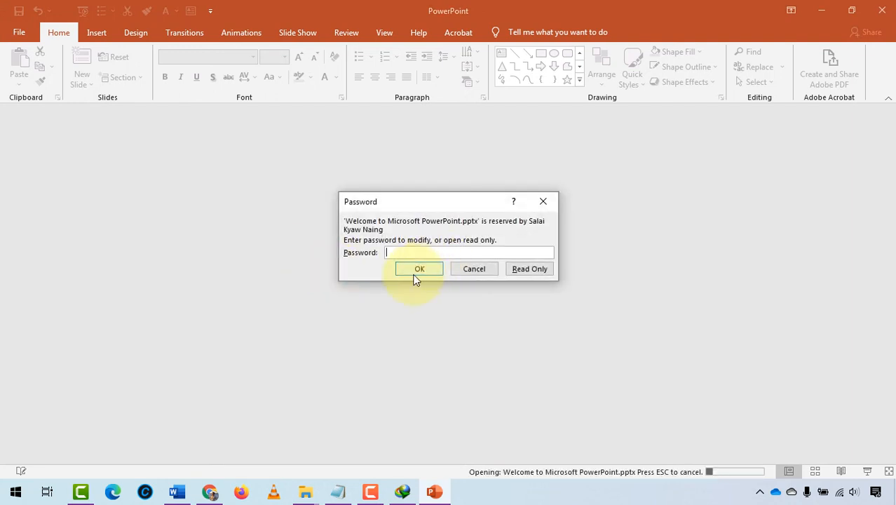
pyautogui.write('*****')
pyautogui.click(410, 269)
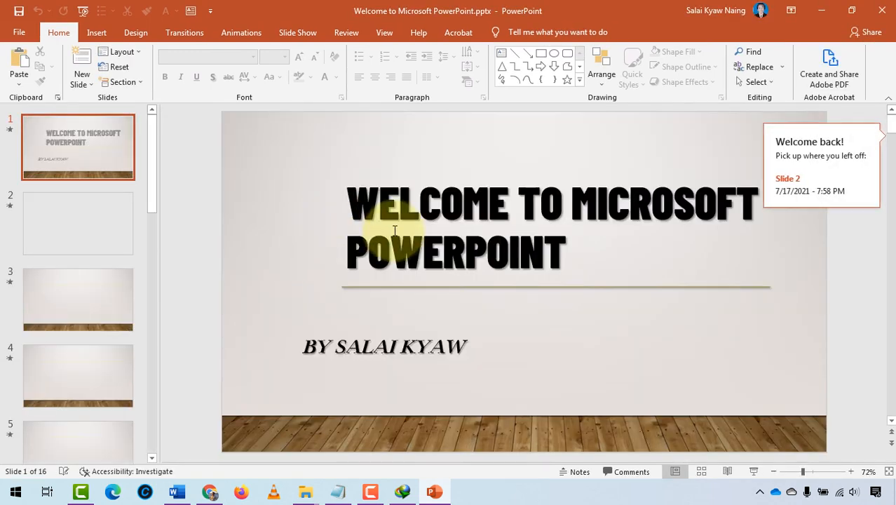
# - Type 'asdf' into the WELCOME title to test editing, then undo it
pyautogui.click(405, 203)
pyautogui.write('asdf')
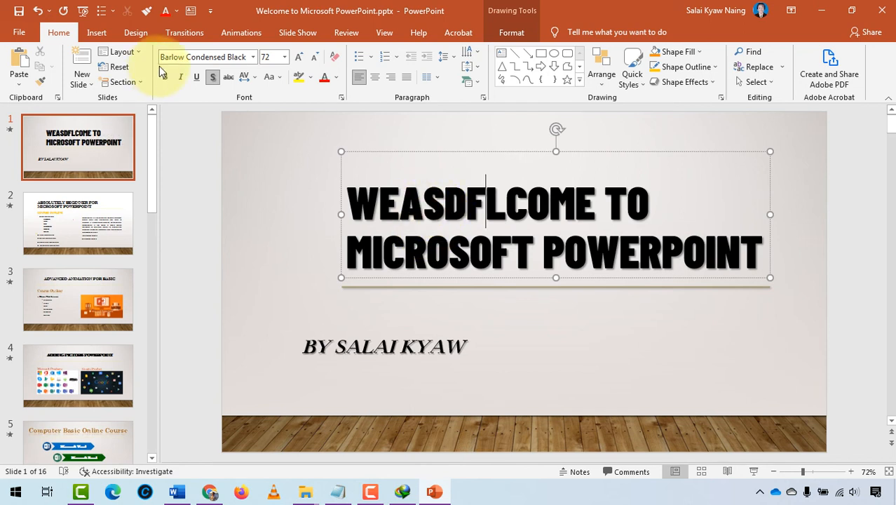
pyautogui.hotkey('ctrl', 'z')
pyautogui.click(292, 231)
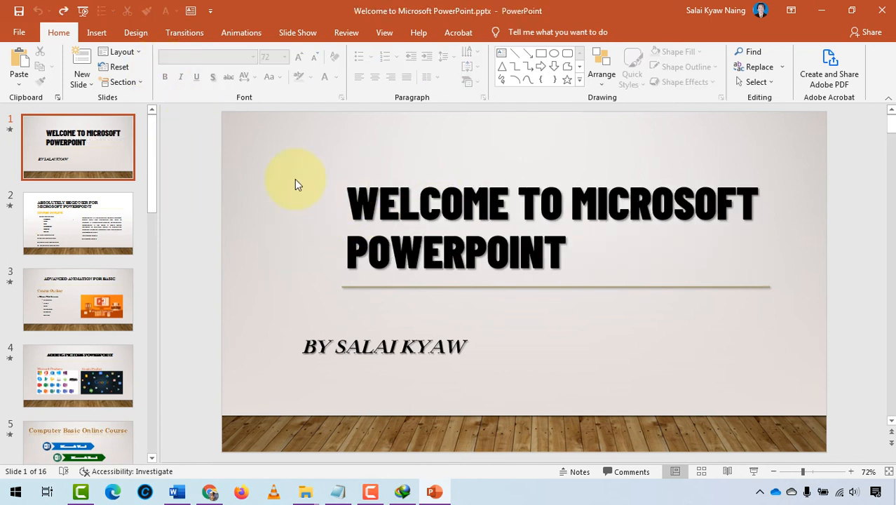
# - In Word's Course Outline, select 'Password Protection' under lesson 7.9 and stop the recording
pyautogui.click(885, 14)
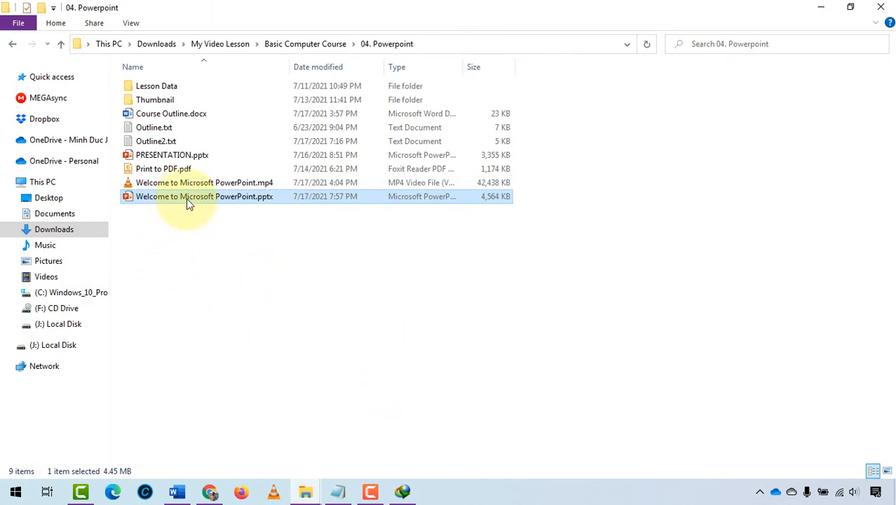
pyautogui.moveTo(177, 491)
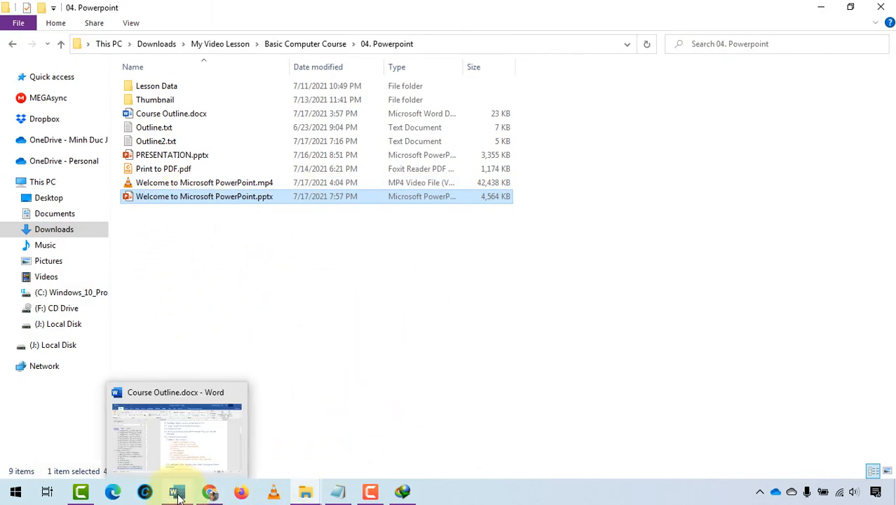
pyautogui.click(201, 451)
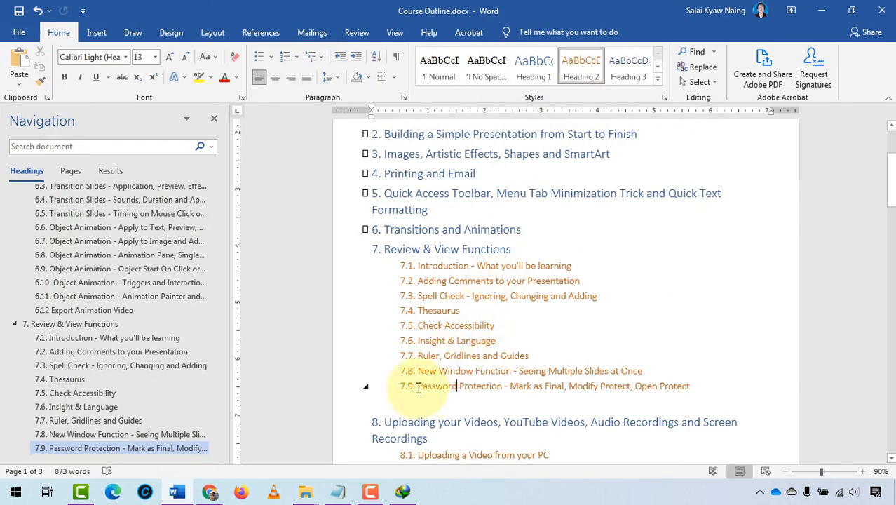
pyautogui.moveTo(418, 388); pyautogui.dragTo(500, 385)
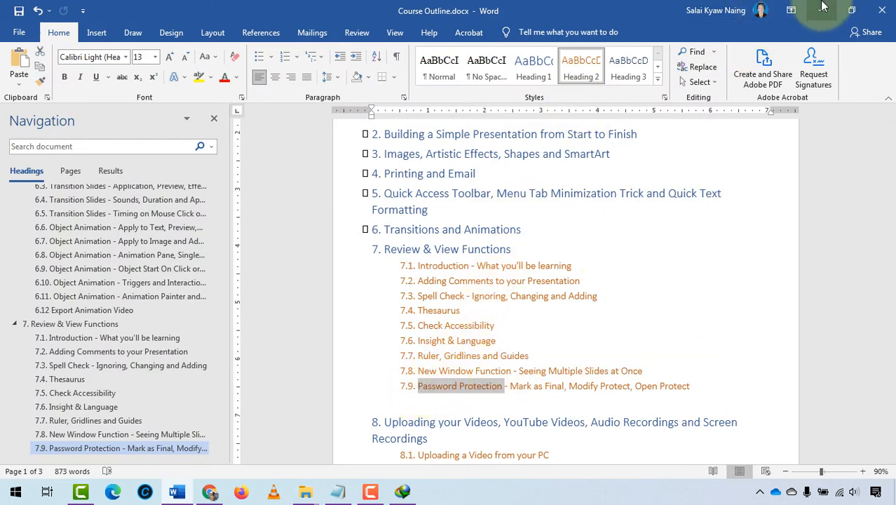
pyautogui.click(379, 499)
pyautogui.click(864, 413)
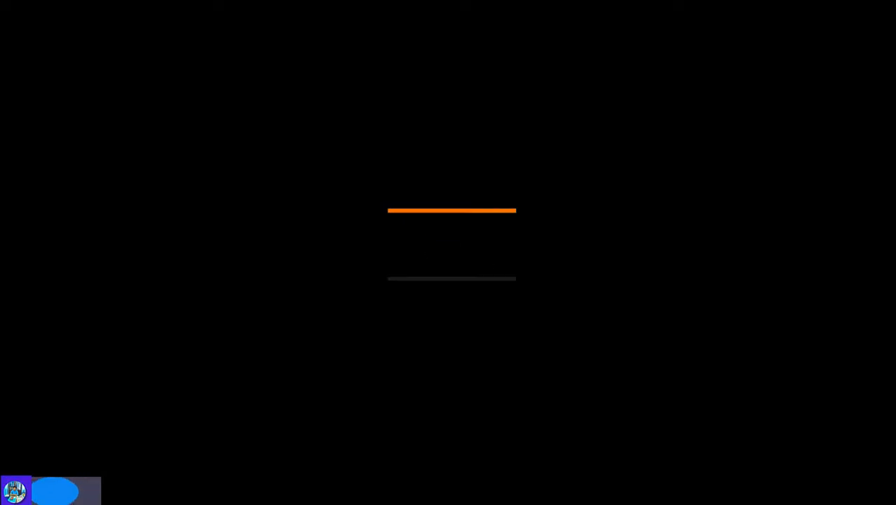